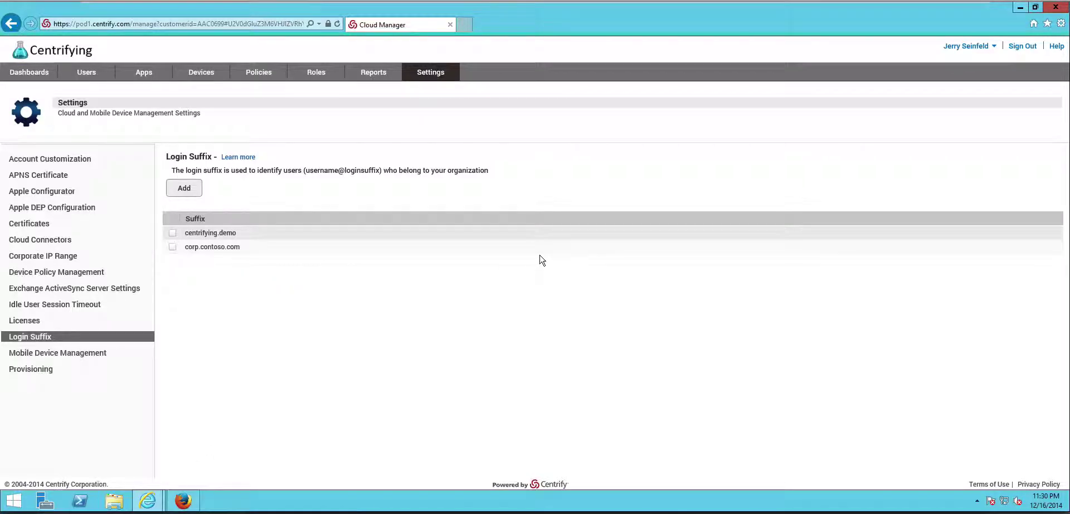
Sign in to the console with a corp.contoso.com user account and its password, then sign out
click(181, 500)
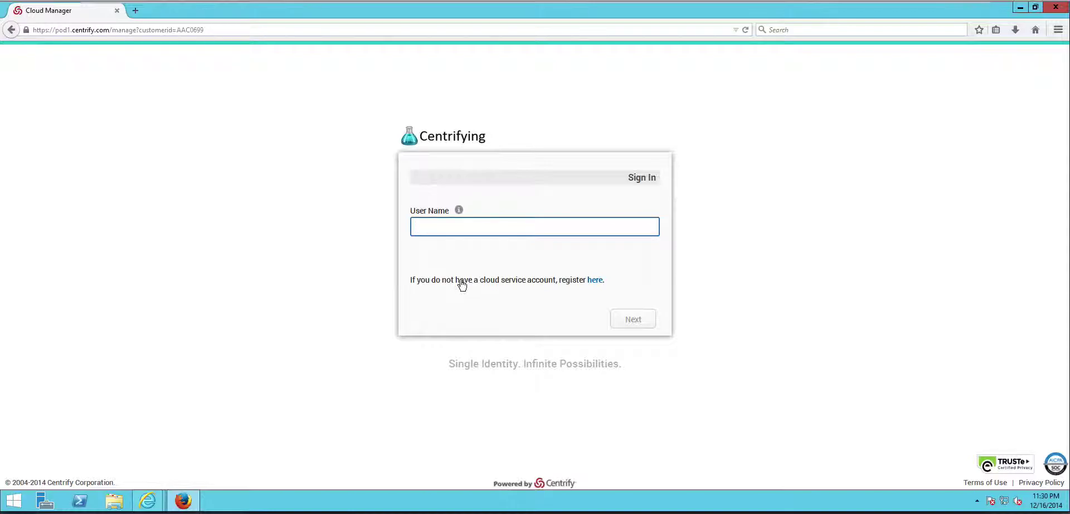
text(jerry.seinfeld@corp.con)
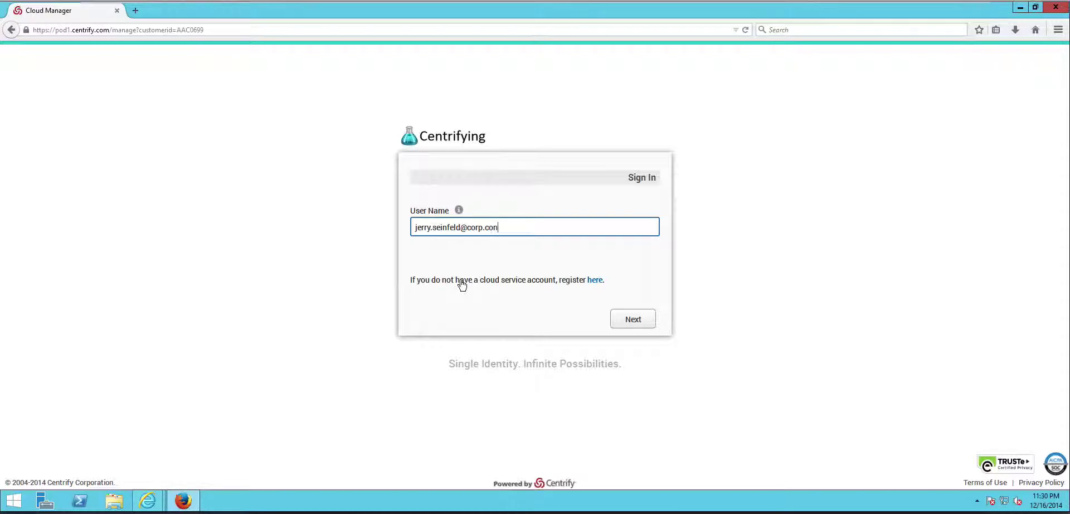
text(toso.com)
click(627, 322)
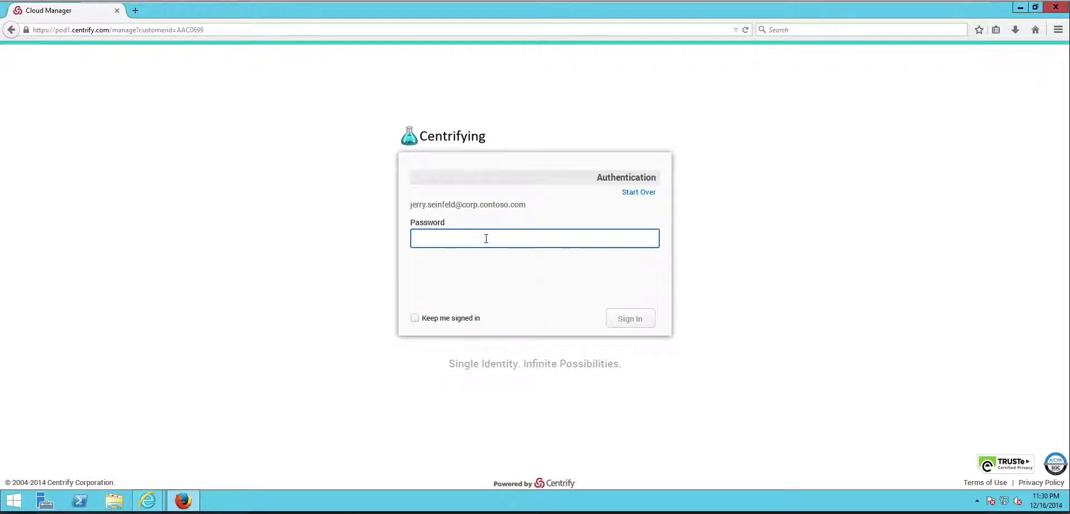
text(********)
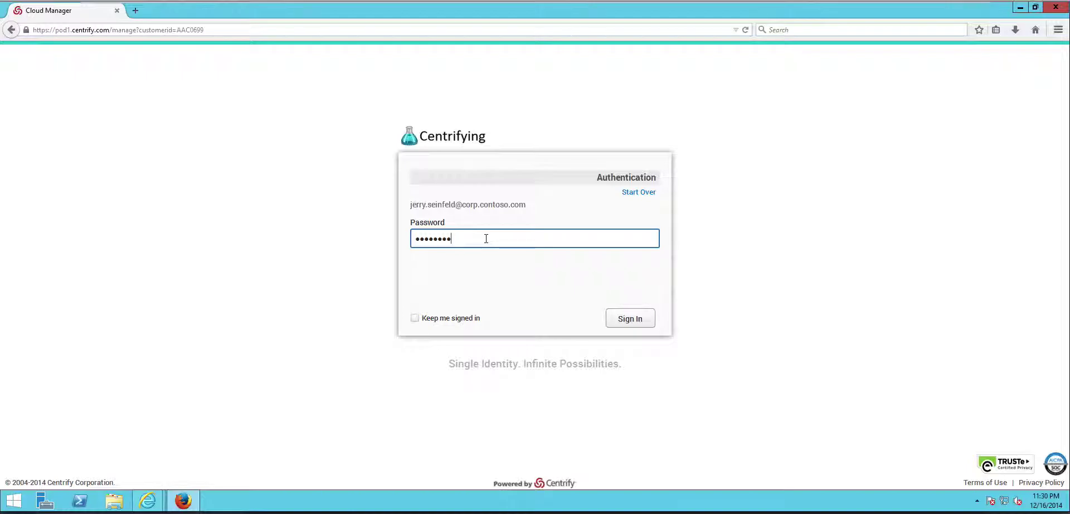
key(Return)
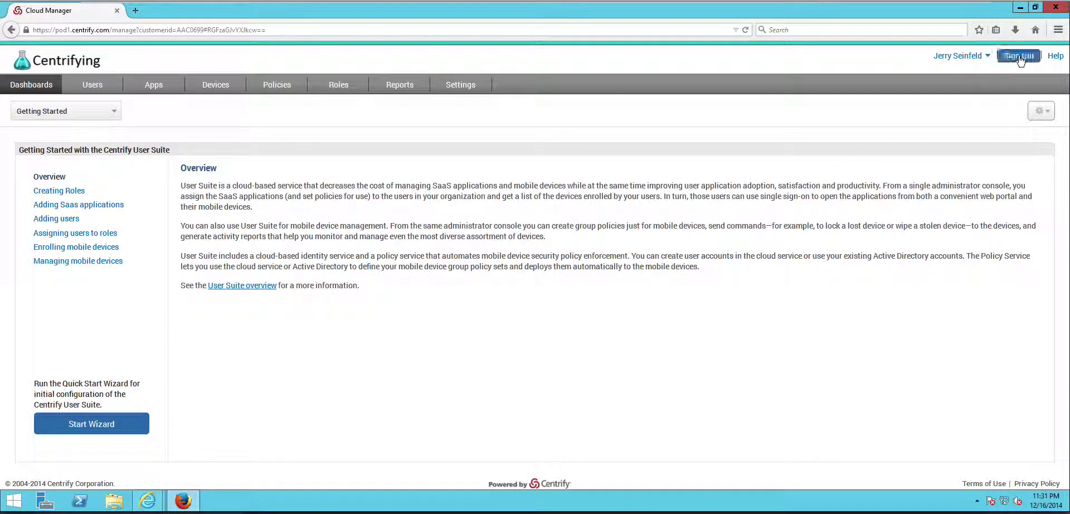
click(1019, 56)
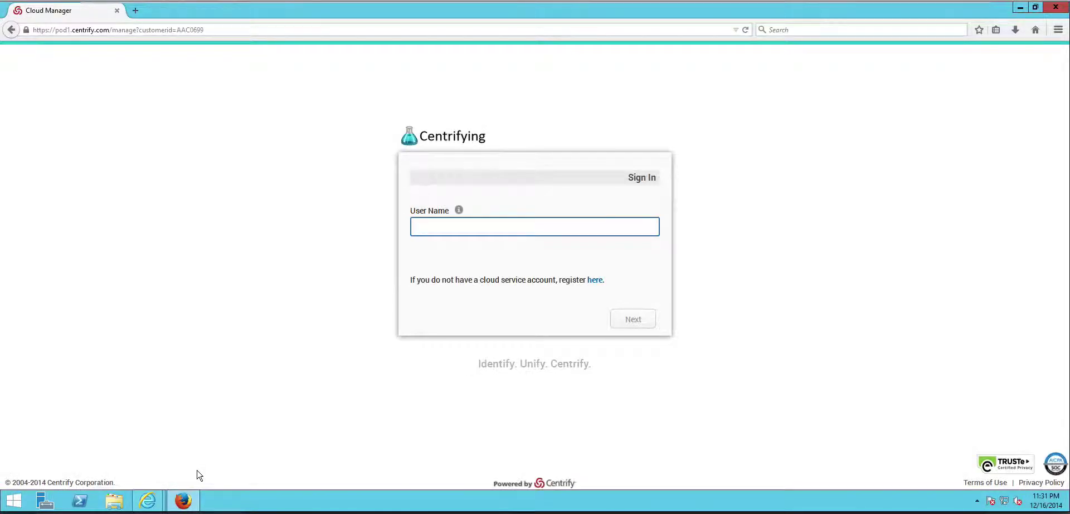
click(147, 499)
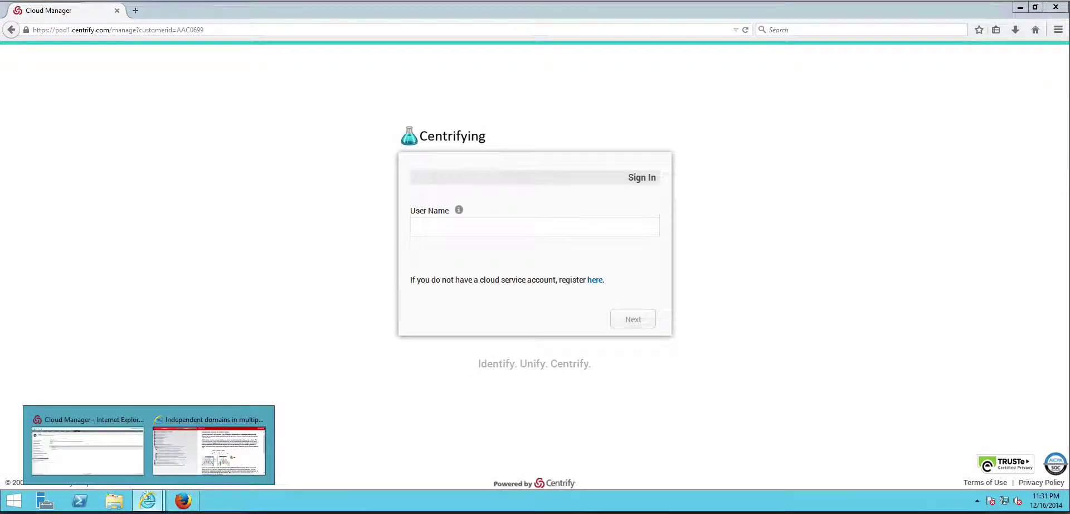
Add the login suffix centrifying.net with its mapped suffix set to corp.contoso.com, and save
click(89, 452)
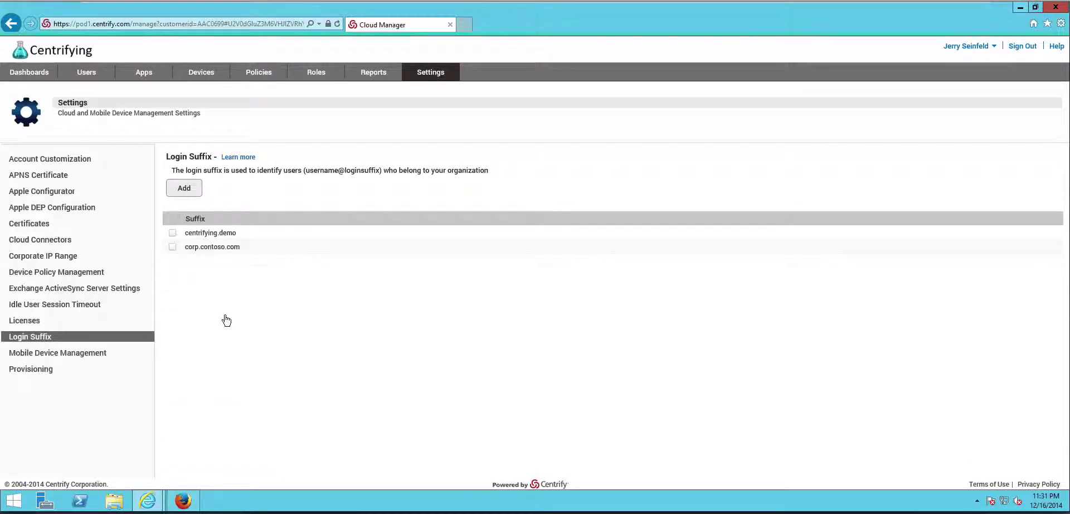
click(187, 189)
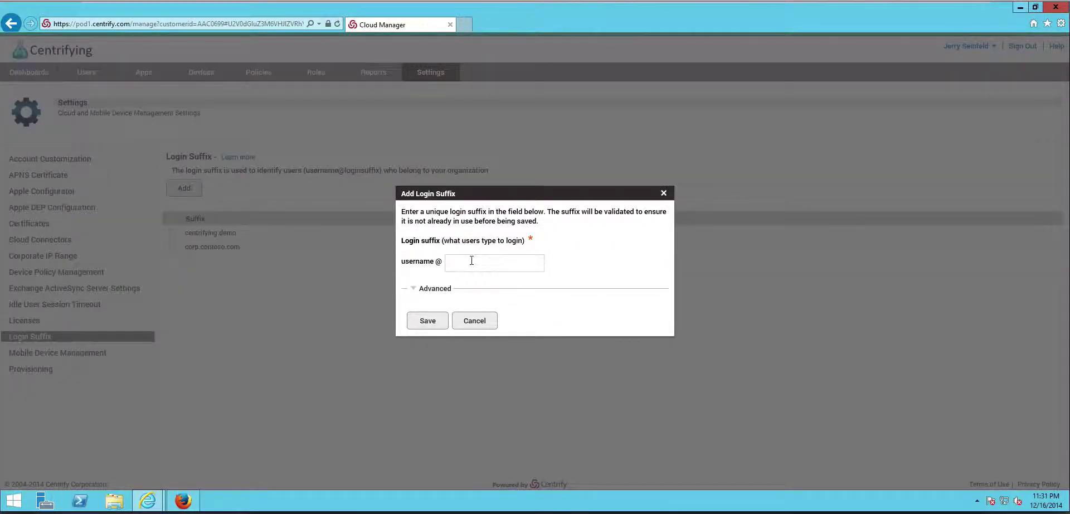
click(470, 261)
text(centrifying.net)
click(437, 301)
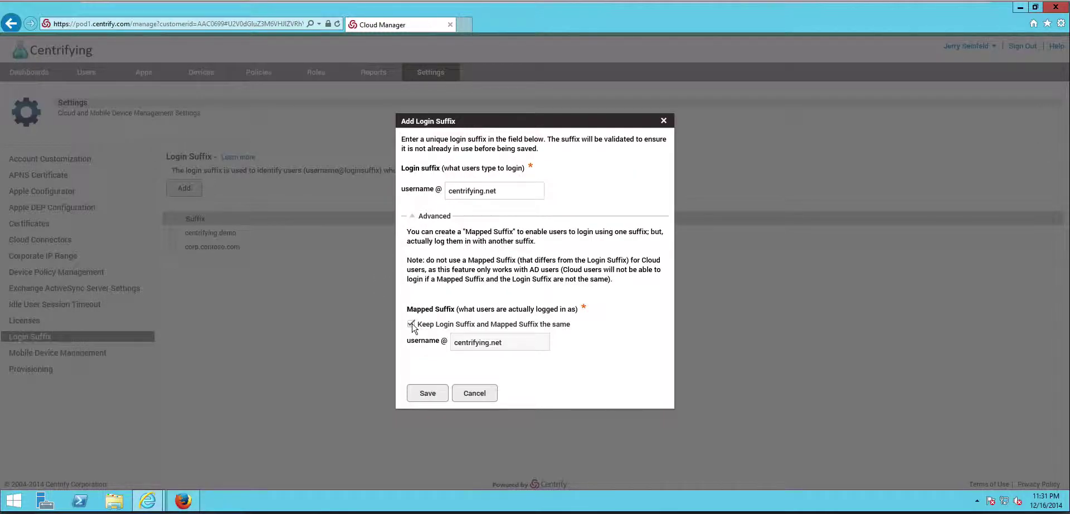
click(411, 324)
drag(517, 343, 458, 342)
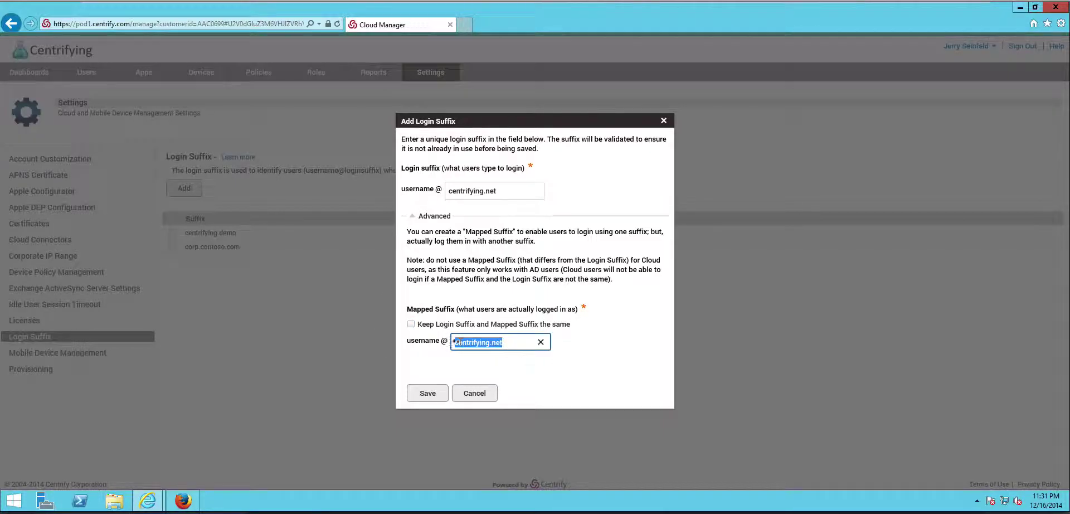
text(corp.cont)
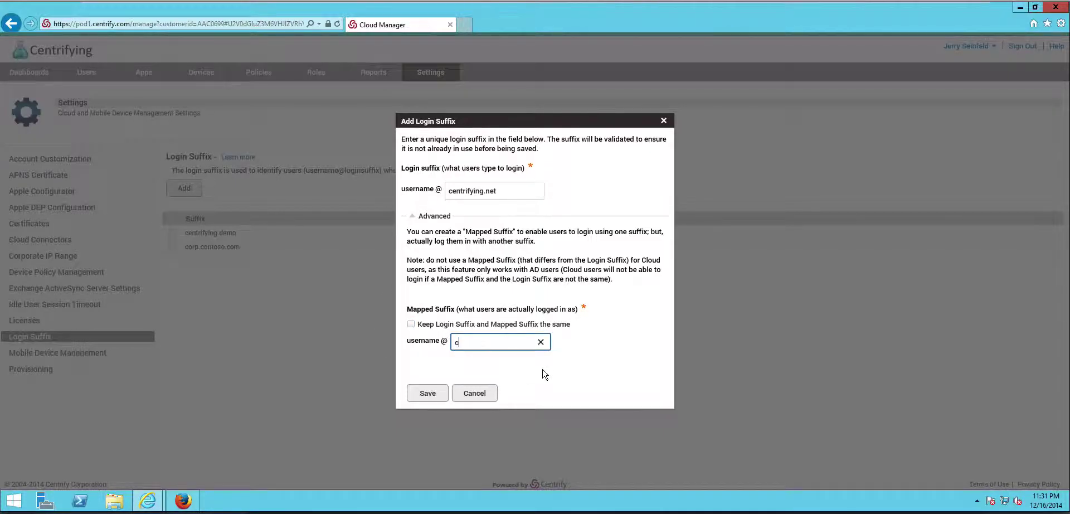
text(oso.com)
click(427, 393)
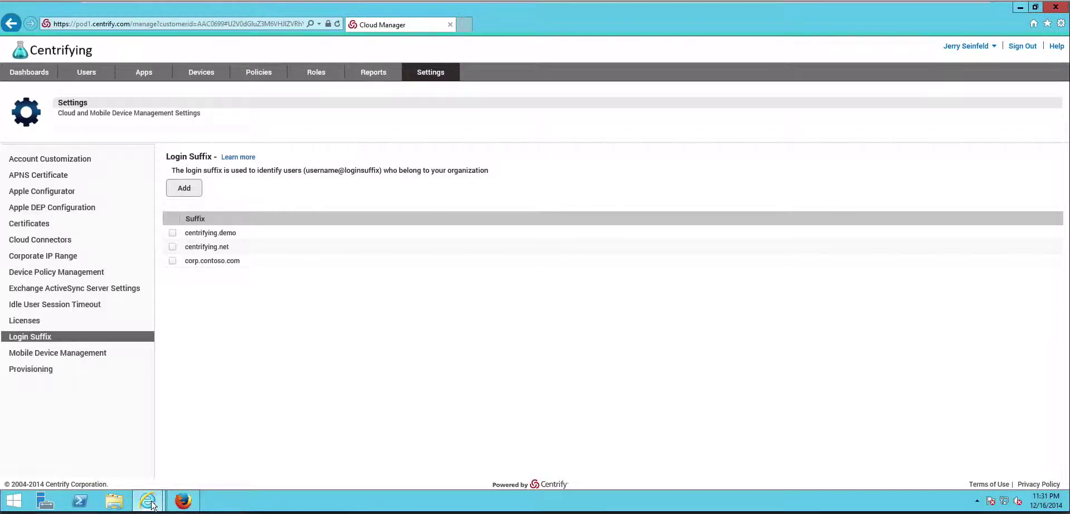
Bring forward the 'Independent domains in multiple forests' help page and examine its cloud connector diagram
mouse_move(153, 504)
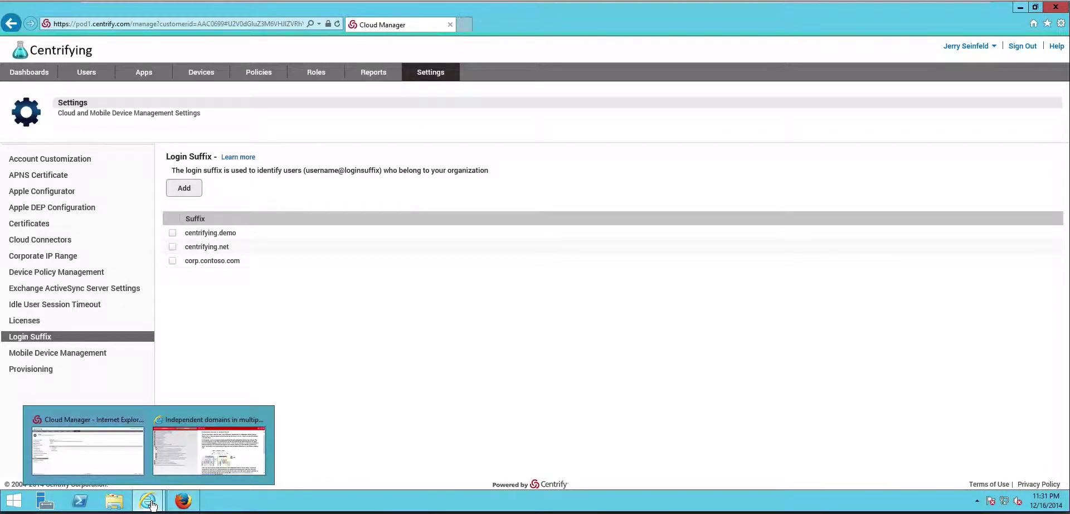
click(224, 452)
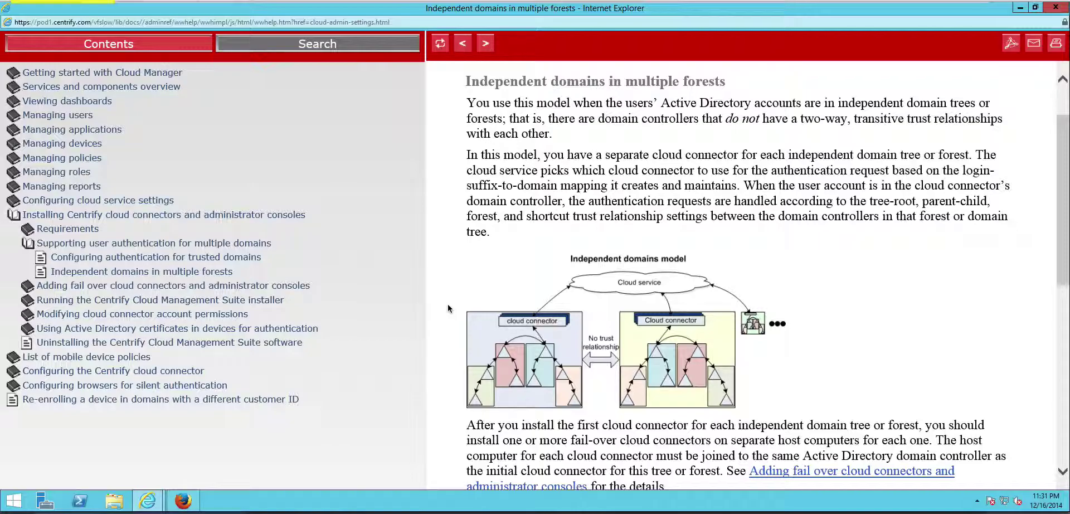
mouse_move(447, 305)
mouse_down()
mouse_move(473, 431)
mouse_move(581, 419)
mouse_up()
mouse_move(616, 304)
mouse_down()
mouse_move(660, 423)
mouse_move(774, 420)
mouse_up()
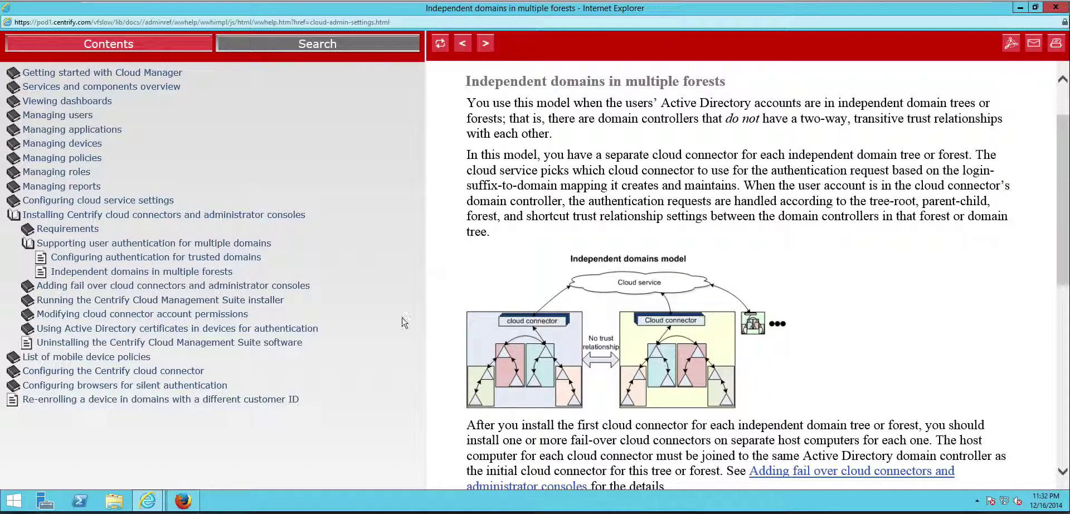
click(184, 500)
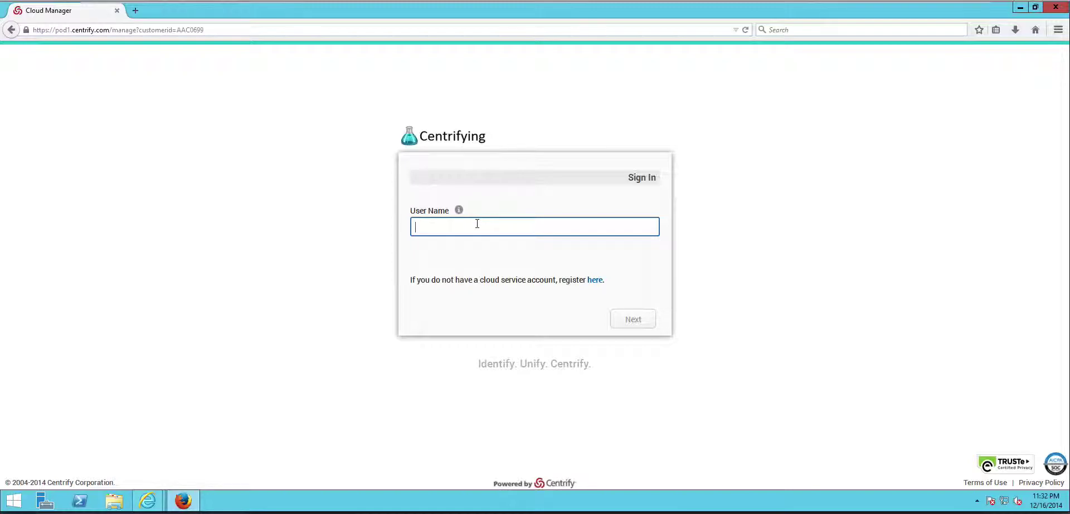
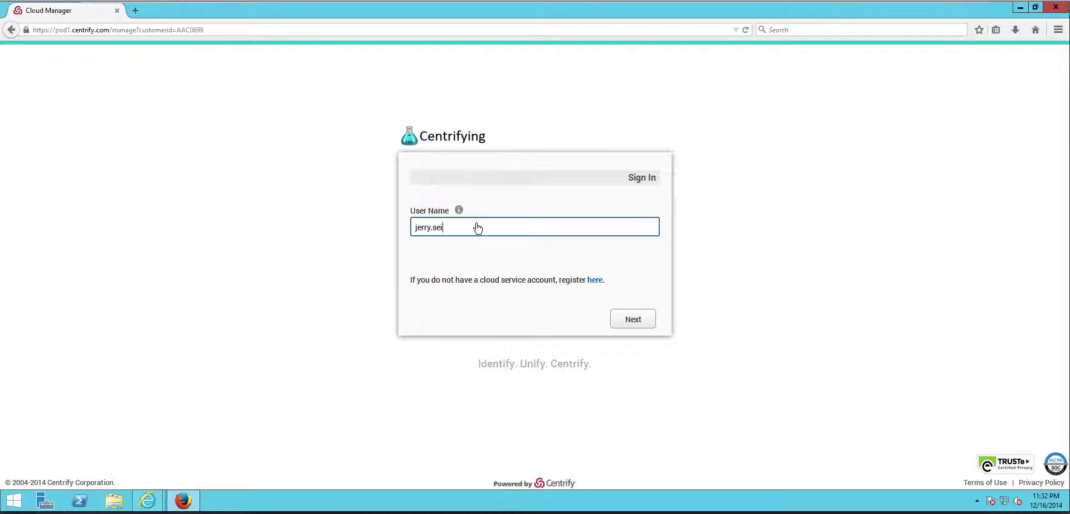
click(653, 319)
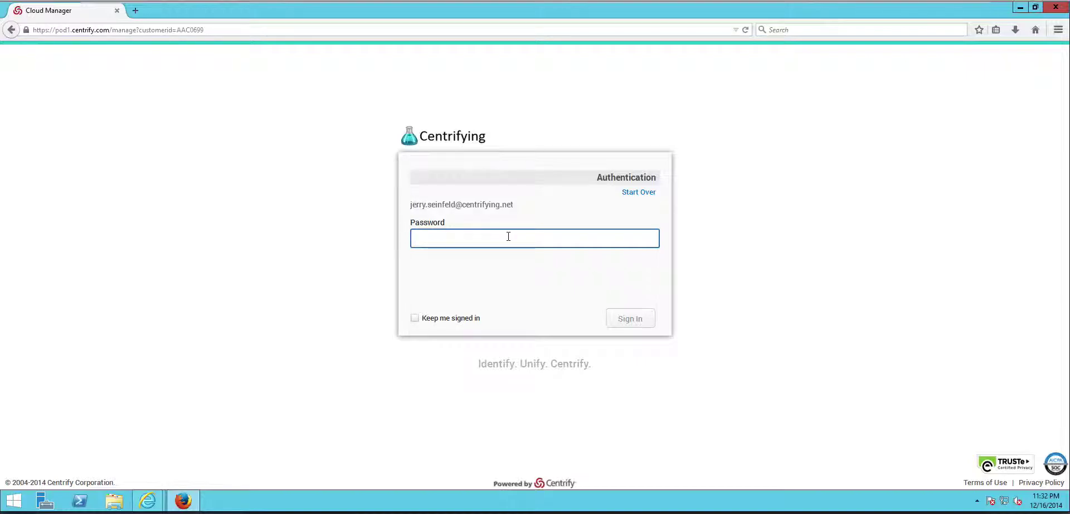
text(••••••••)
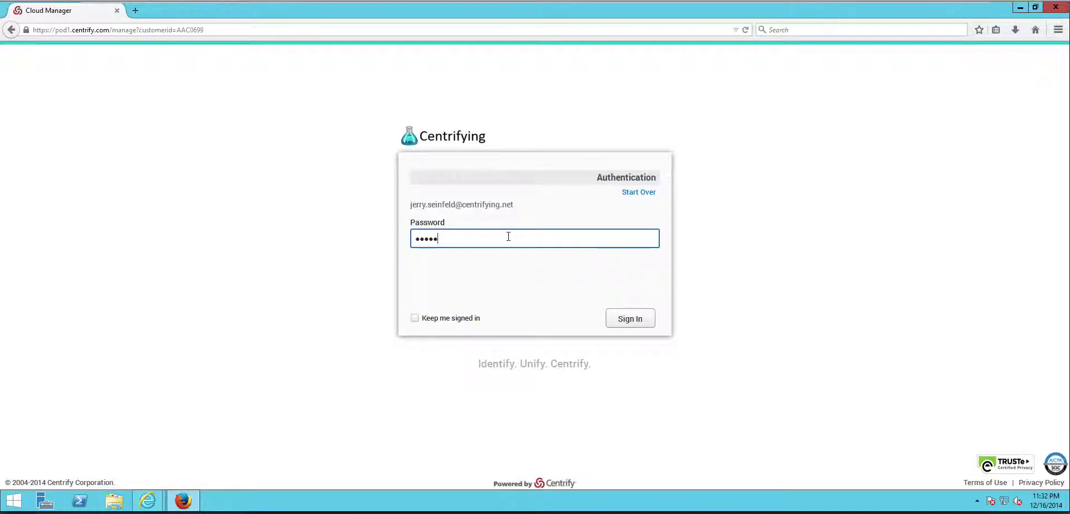
key(Return)
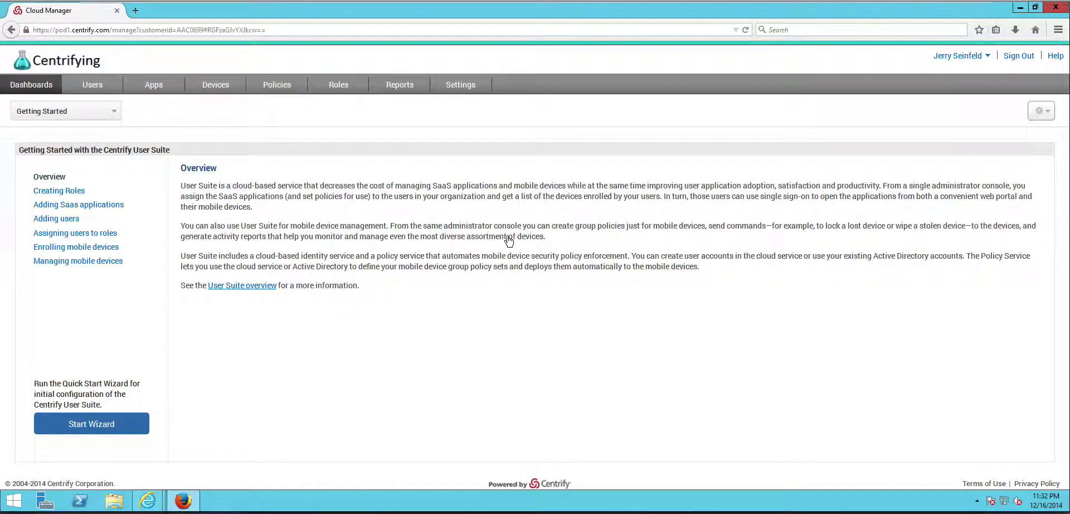
Go to Settings and select Login Suffix in the left-hand list
click(464, 85)
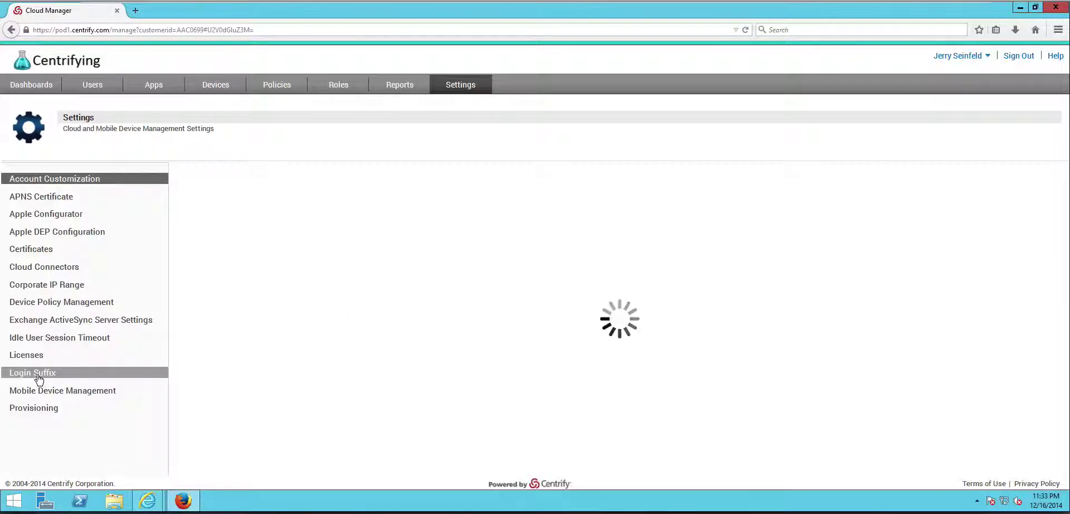
click(39, 377)
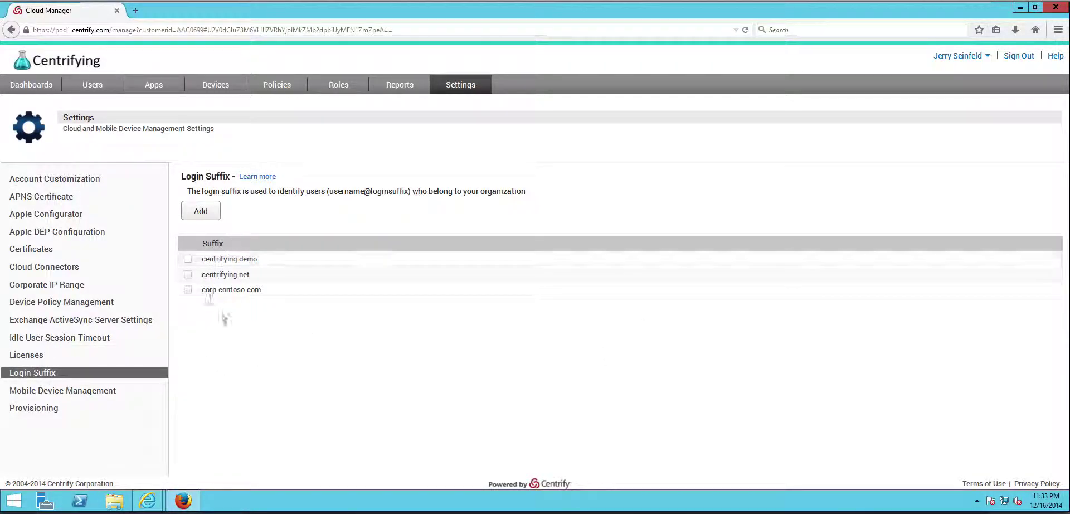